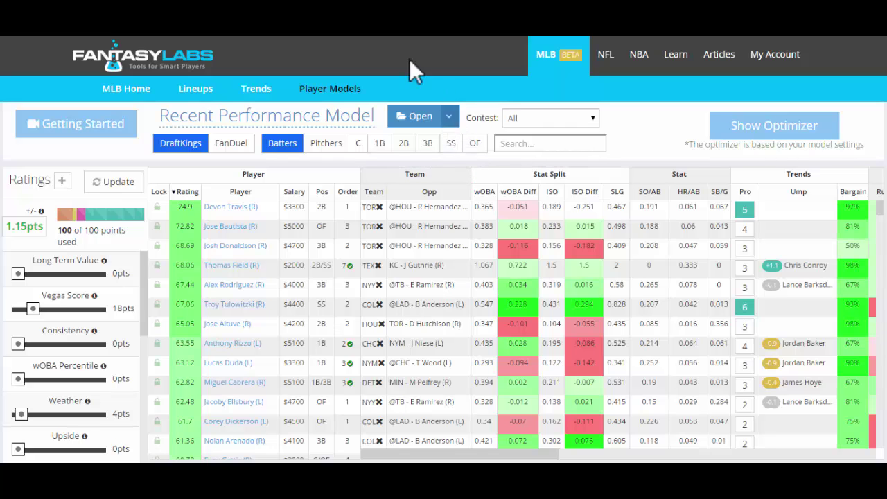
Step: Browse the pro-built models list and close it without loading any model
left_click(423, 117)
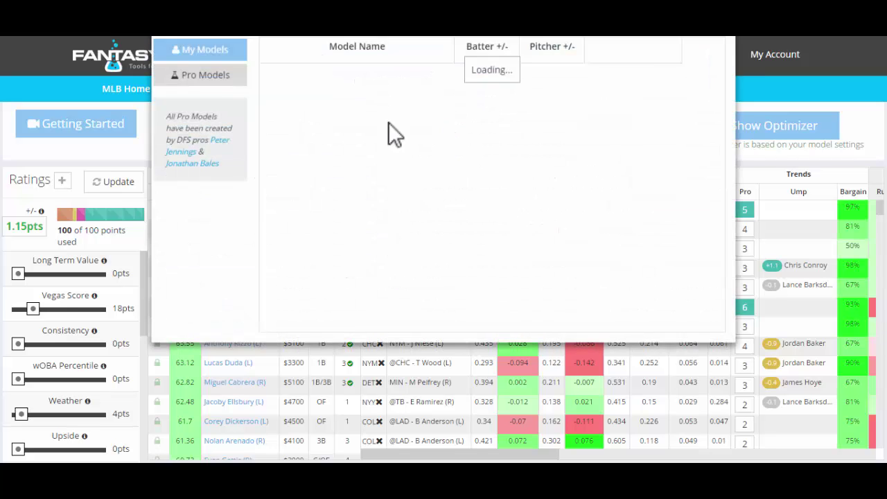
left_click(239, 164)
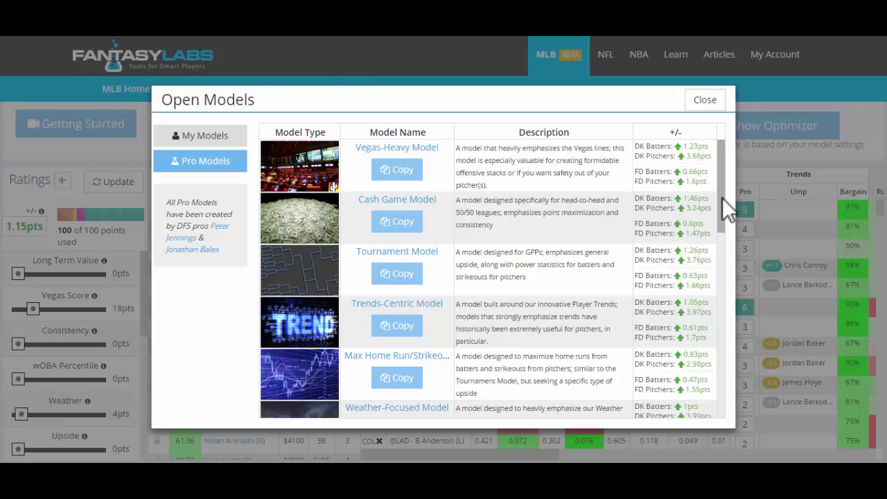
scroll(722, 201, "down", 3)
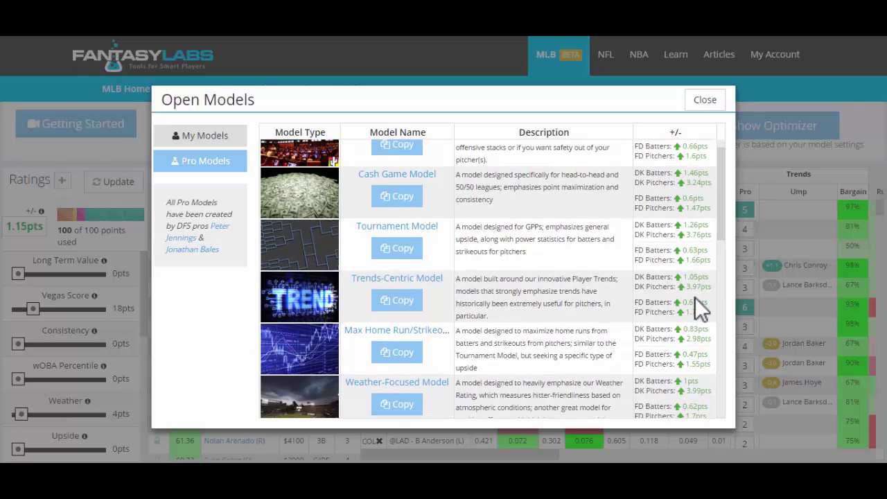
scroll(721, 187, "up", 3)
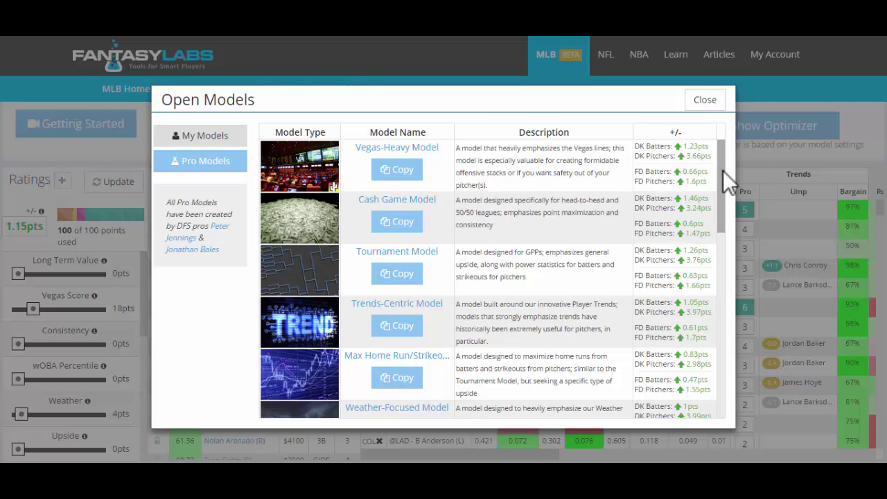
left_click_drag(723, 171, 725, 367)
left_click(702, 103)
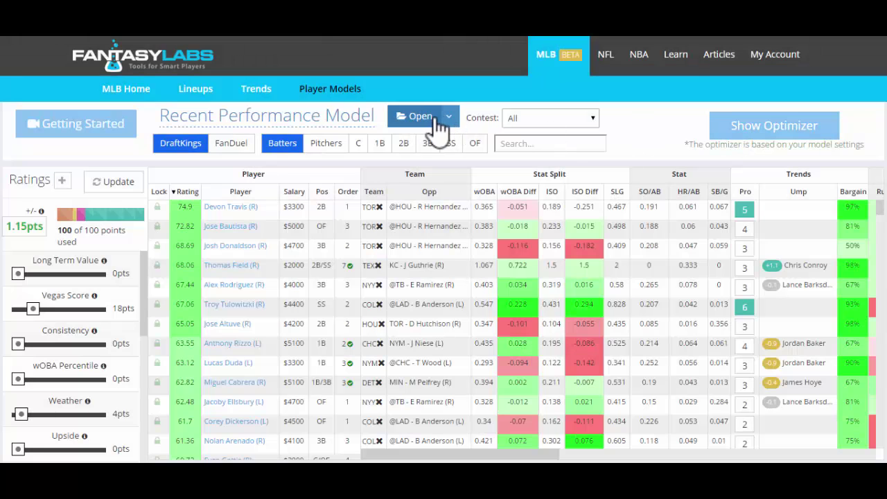
Step: Add a new empty player model named 'Test Model'
left_click(449, 118)
left_click(425, 145)
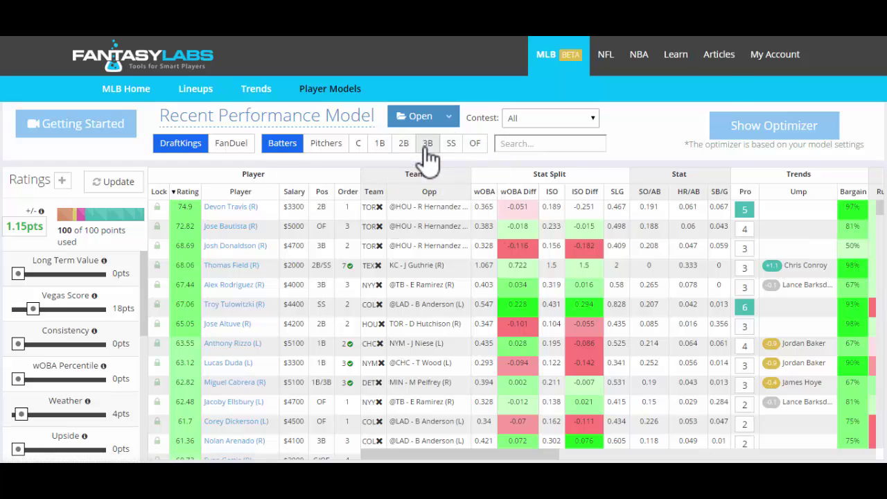
left_click(371, 187)
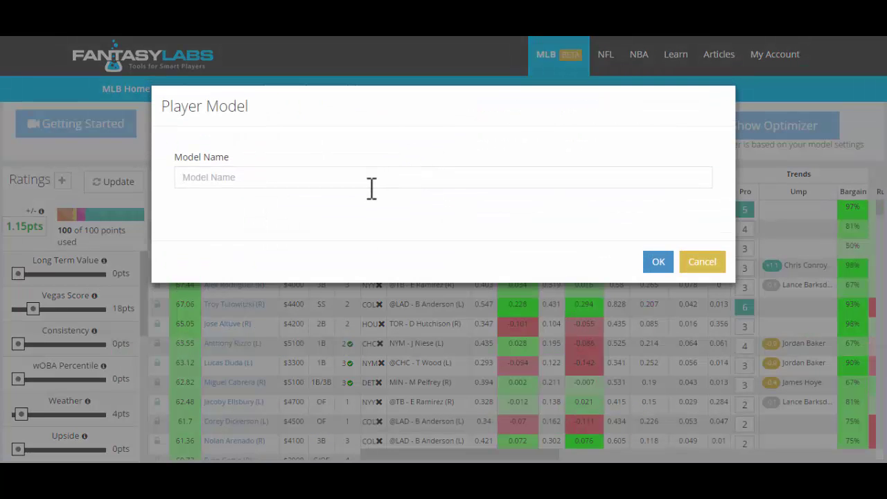
type("Test Model")
left_click(658, 264)
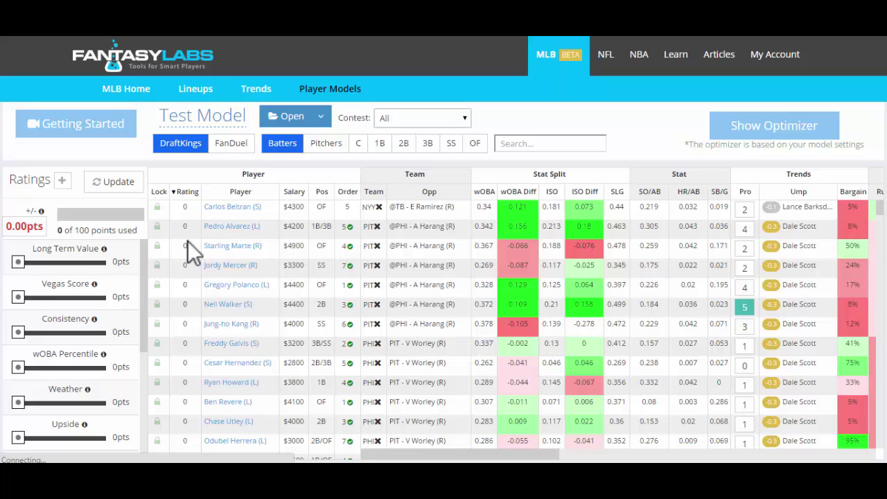
Step: Tick wOBA Month Pct, ISO Month Pct, Opp WHIP Percentile and Opp SO Percentile in Available Model Ranks and confirm
left_click_drag(141, 267, 69, 205)
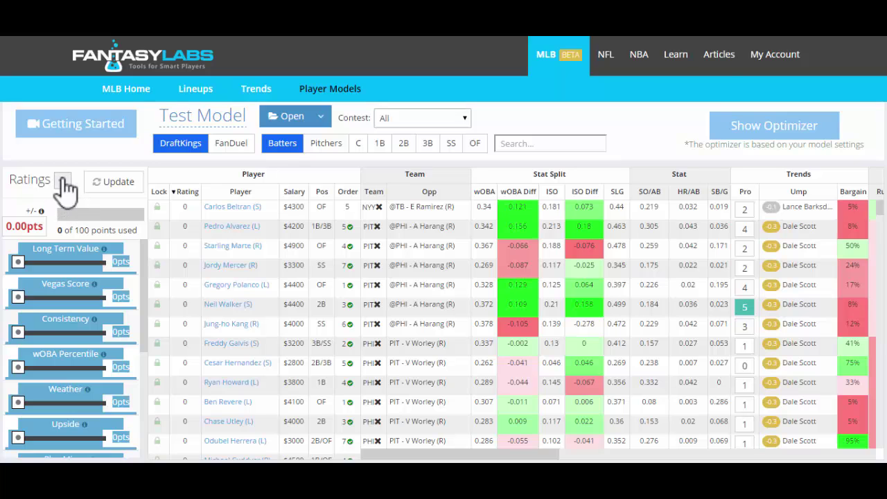
left_click(63, 182)
scroll(707, 254, "down", 6)
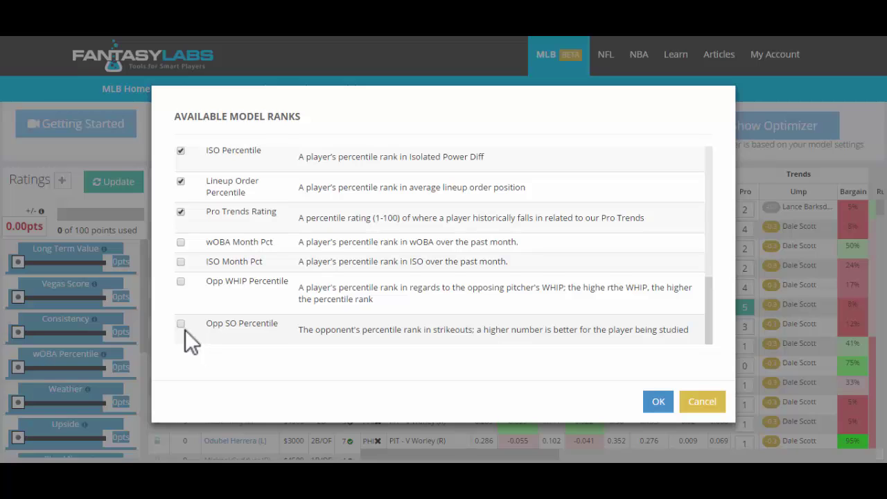
left_click(180, 282)
left_click(180, 323)
left_click(180, 261)
left_click(181, 242)
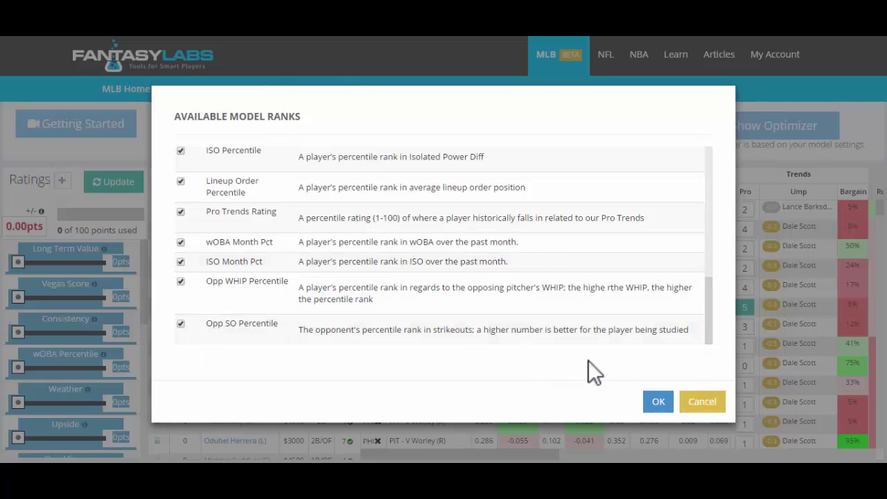
scroll(712, 260, "up", 10)
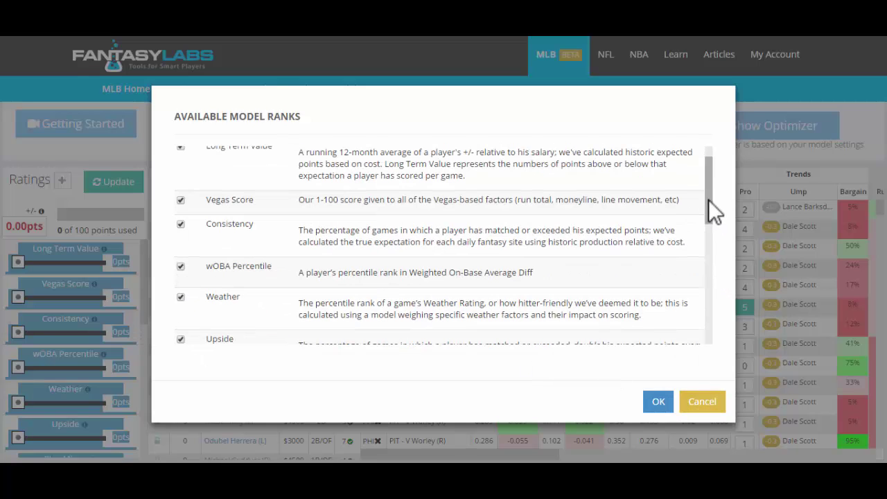
left_click(655, 402)
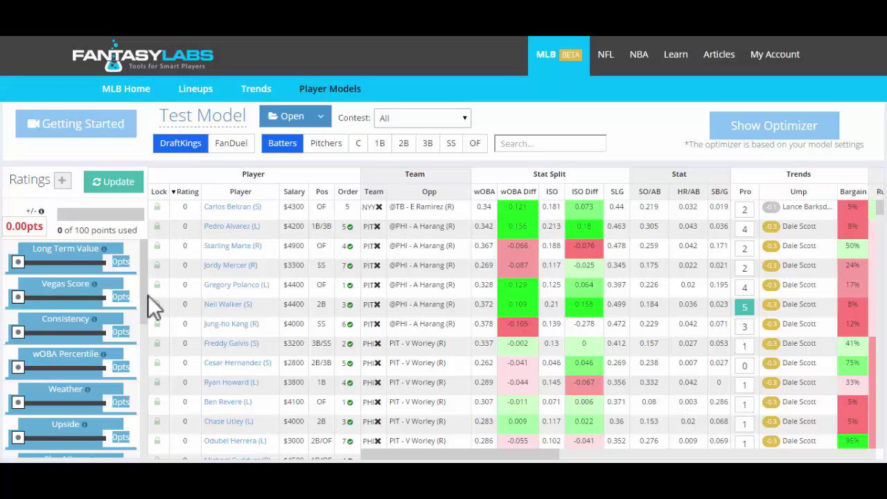
Step: Set Vegas Score to 100 points and update ratings, putting LAD batters first at 78
scroll(146, 375, "down", 5)
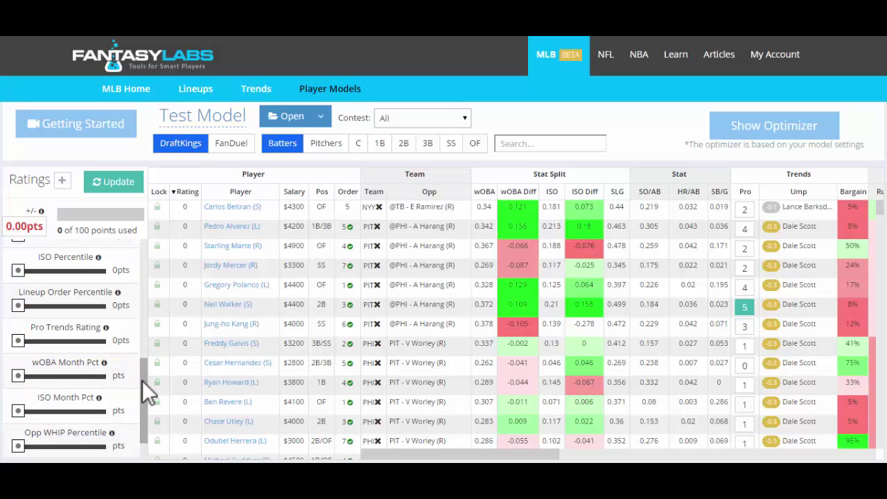
left_click_drag(137, 411, 137, 259)
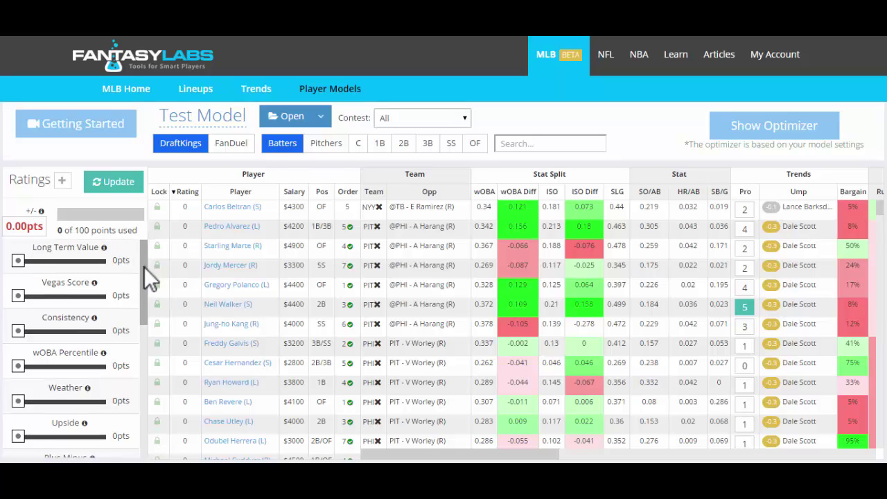
scroll(144, 267, "down", 1)
scroll(147, 277, "up", 1)
left_click_drag(18, 297, 99, 308)
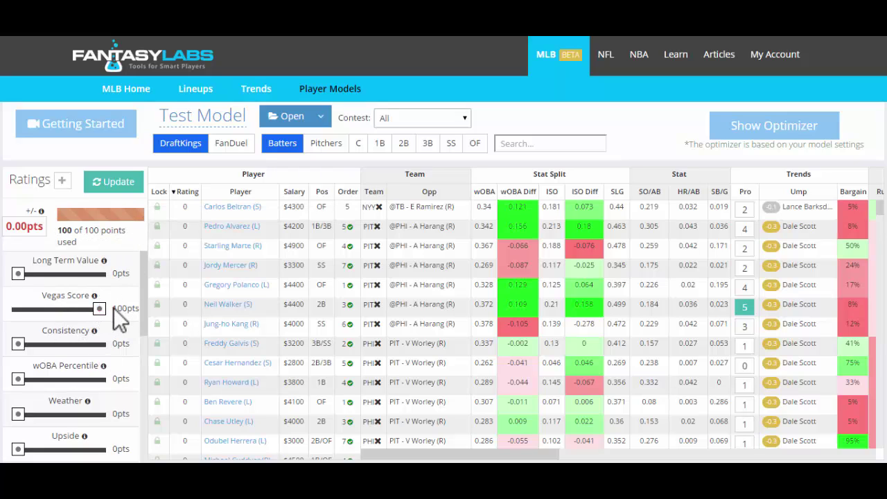
left_click(118, 183)
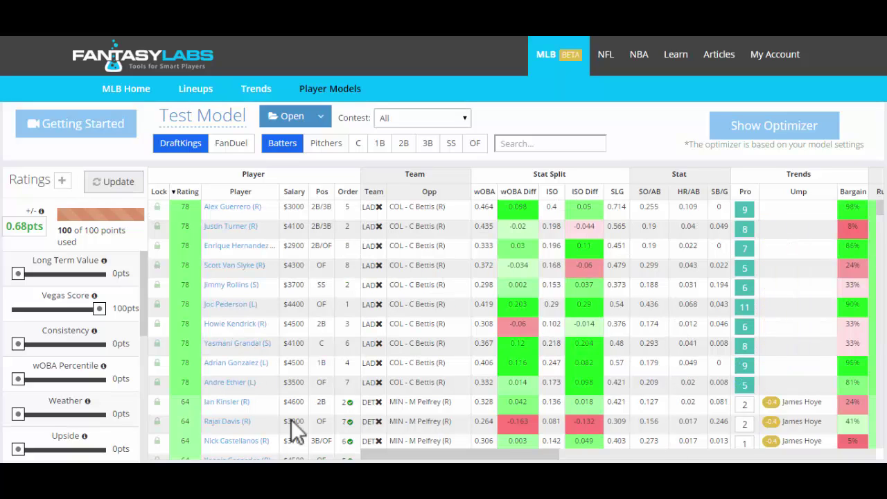
Step: Check the top batters' Vegas columns, then cut Vegas Score to about 50 points
left_click_drag(505, 459, 597, 459)
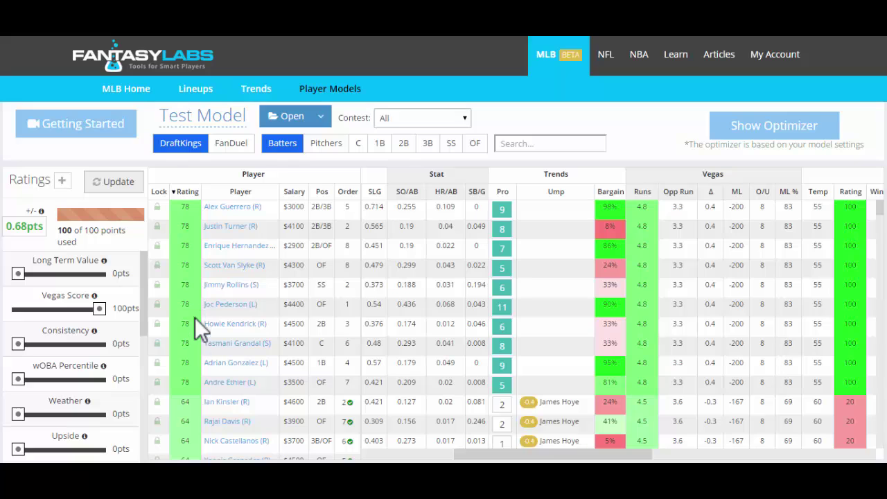
left_click_drag(572, 458, 477, 460)
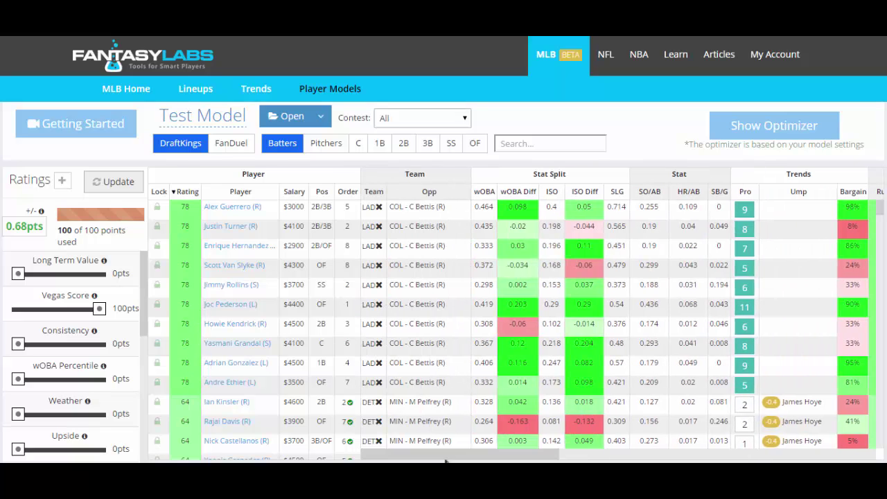
left_click_drag(99, 309, 59, 310)
Step: Give Weather 50 points and re-rank (LAD batters top at 89), then show Team and Stat Split columns
scroll(142, 305, "down", 1)
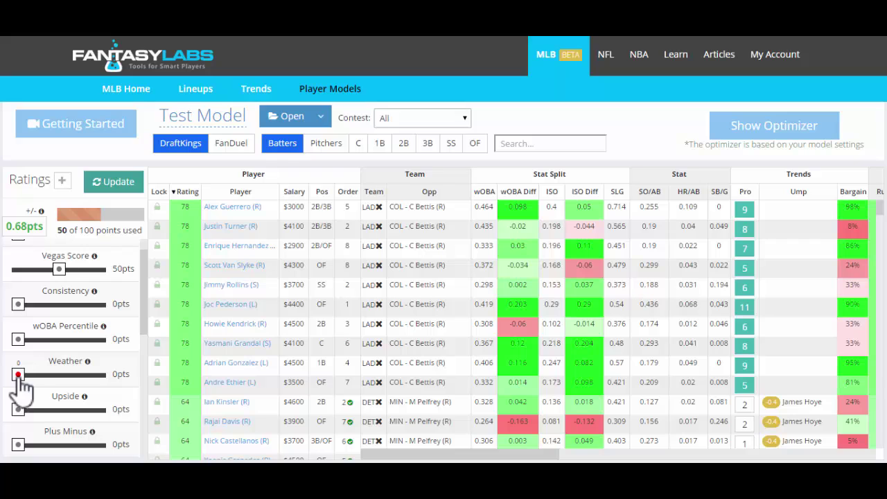
left_click_drag(19, 374, 61, 375)
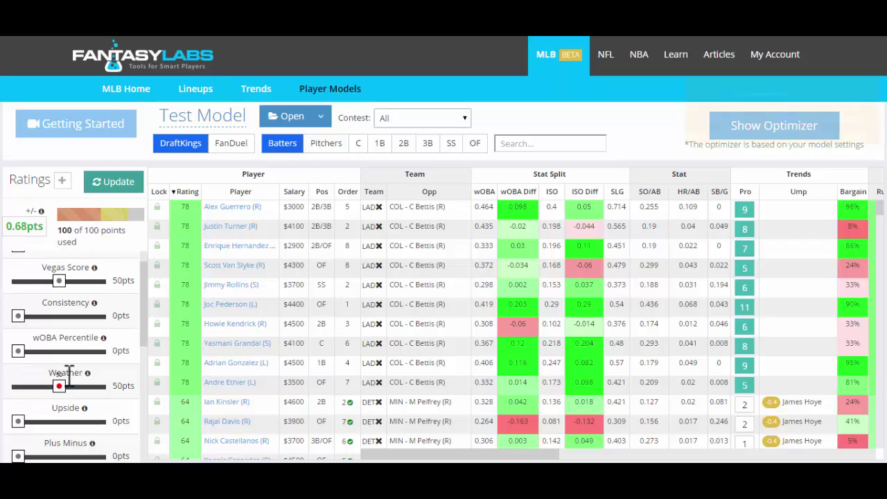
left_click(110, 183)
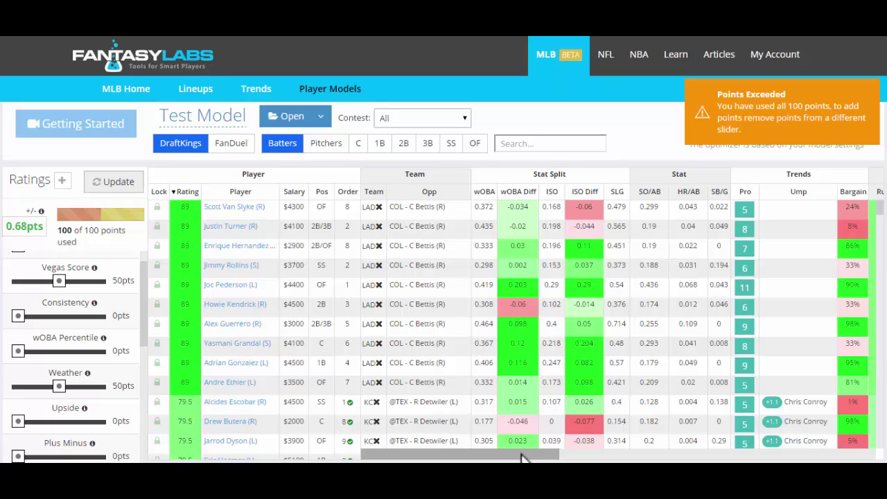
left_click_drag(512, 459, 682, 457)
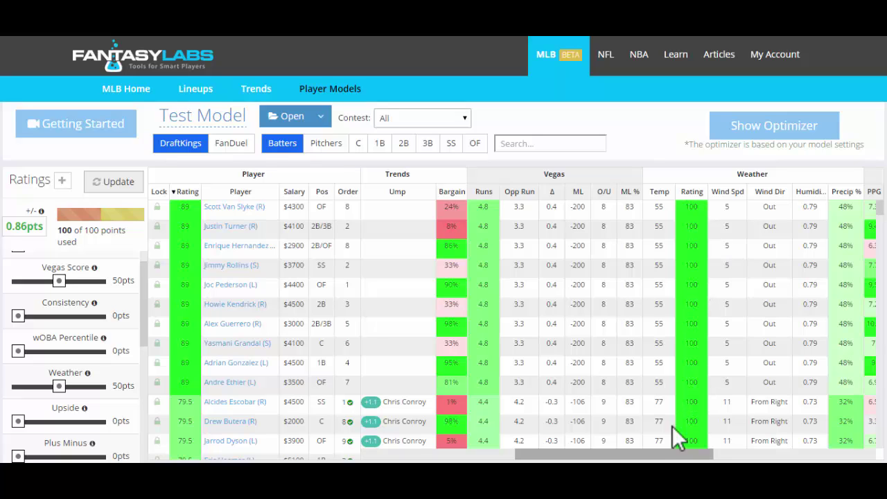
left_click_drag(655, 456, 430, 454)
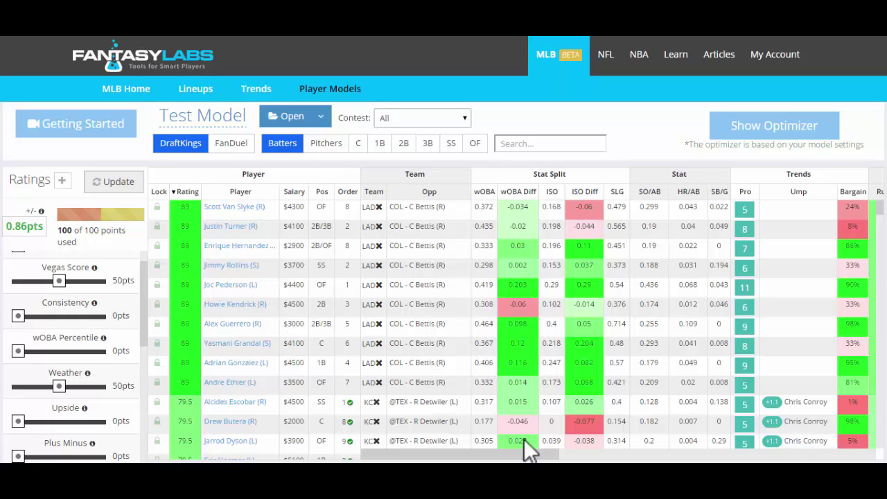
Step: Drag the Vegas Score and Weather sliders back to 0 points each
scroll(143, 281, "up", 1)
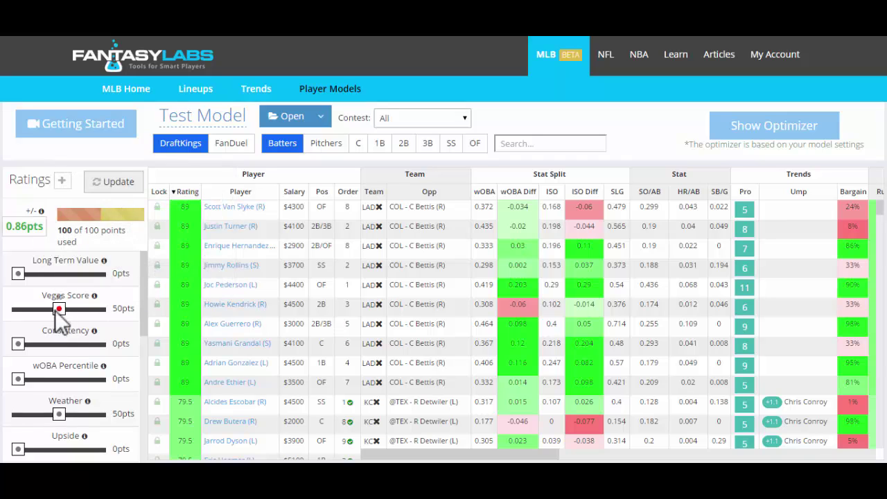
left_click_drag(59, 309, 29, 309)
left_click_drag(59, 402, 28, 404)
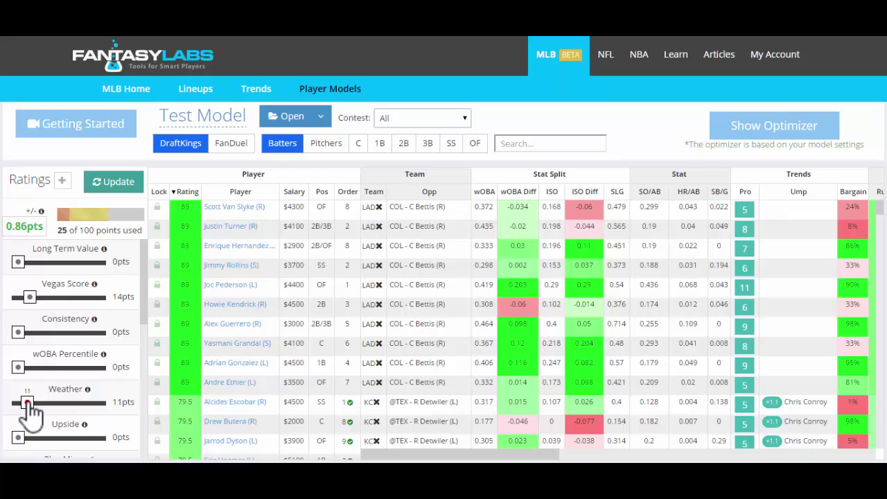
left_click_drag(30, 297, 18, 296)
left_click_drag(28, 403, 17, 405)
scroll(142, 294, "down", 1)
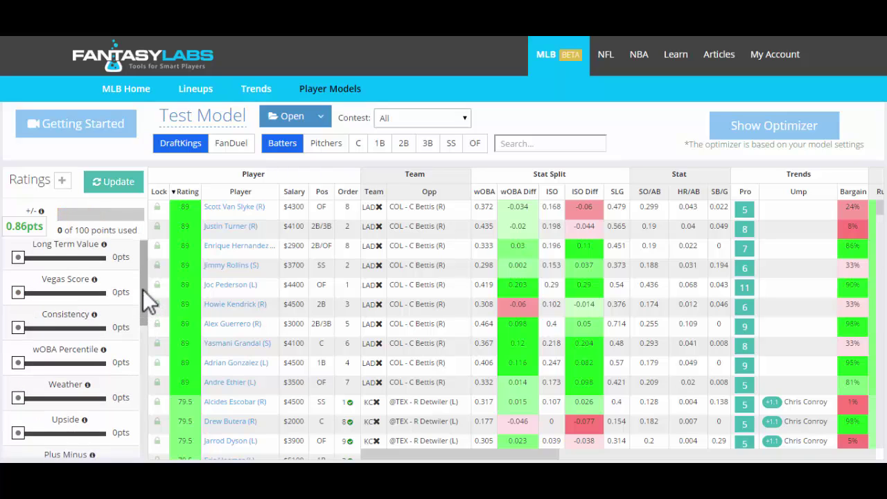
scroll(142, 291, "up", 1)
Step: Set Vegas Score 25, Consistency 3, wOBA Percentile 10, Weather 5, Lineup Order Percentile 18 points
left_click_drag(18, 296, 40, 298)
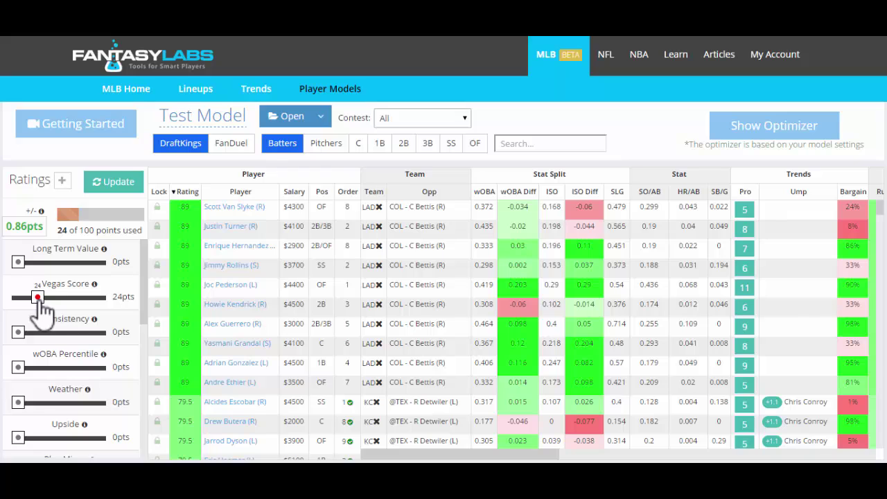
left_click_drag(40, 298, 38, 298)
left_click_drag(144, 286, 143, 305)
left_click_drag(19, 287, 22, 288)
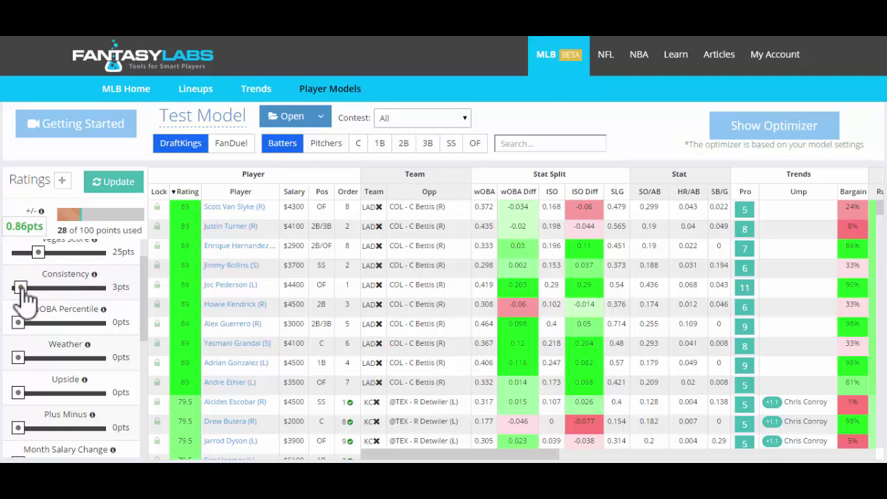
left_click_drag(19, 323, 28, 327)
left_click_drag(143, 306, 145, 333)
left_click_drag(19, 285, 21, 285)
left_click_drag(146, 322, 146, 375)
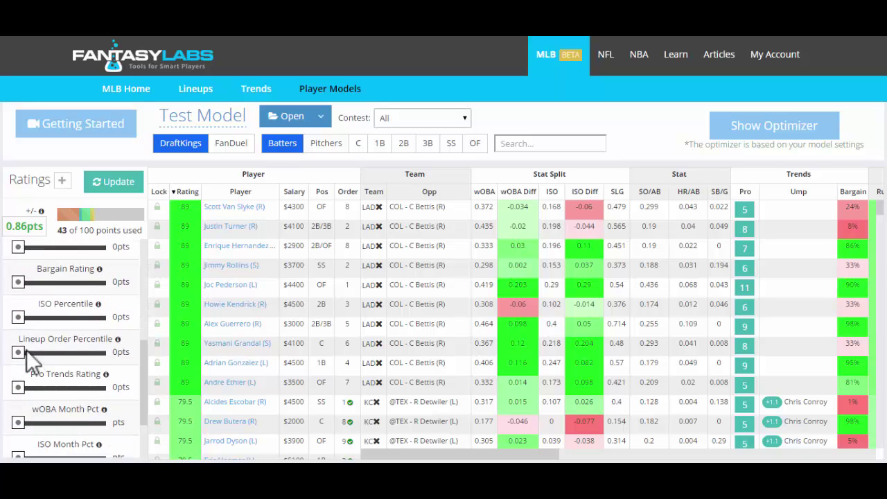
left_click_drag(19, 352, 33, 353)
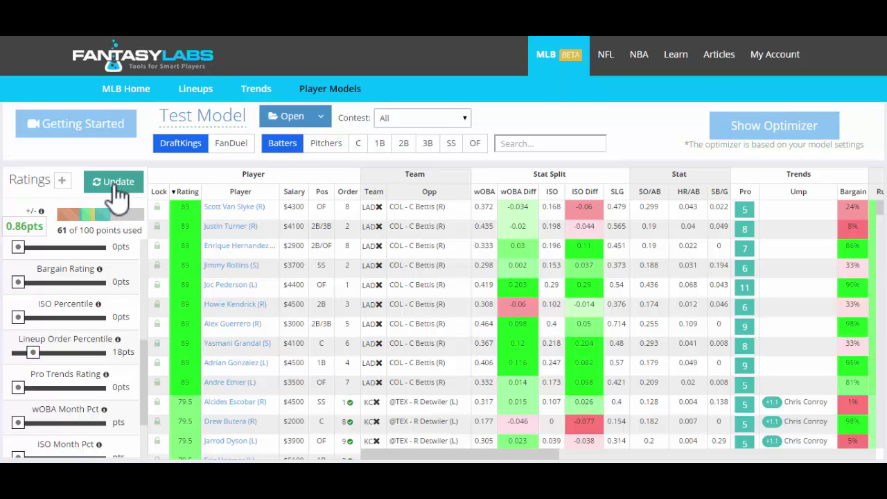
mouse_move(49, 232)
Step: Update the batter ratings so Joc Pederson ranks first at 55.24, then review the sliders
left_click(106, 186)
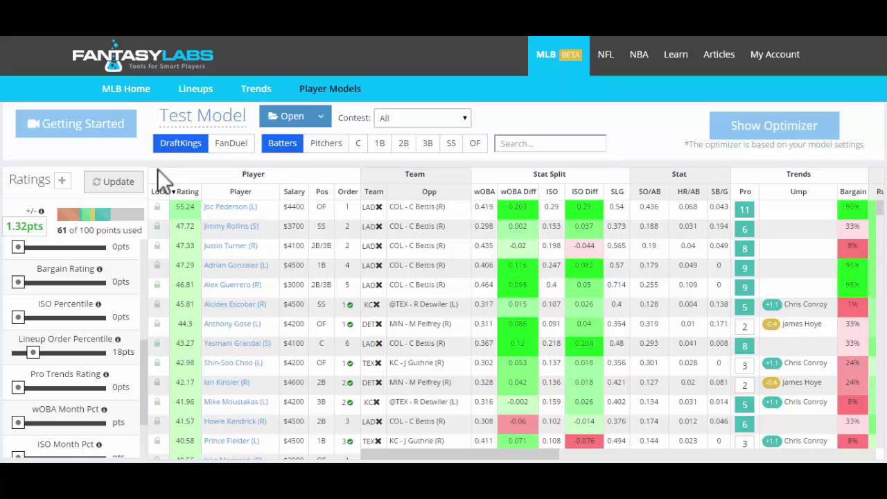
scroll(145, 261, "up", 5)
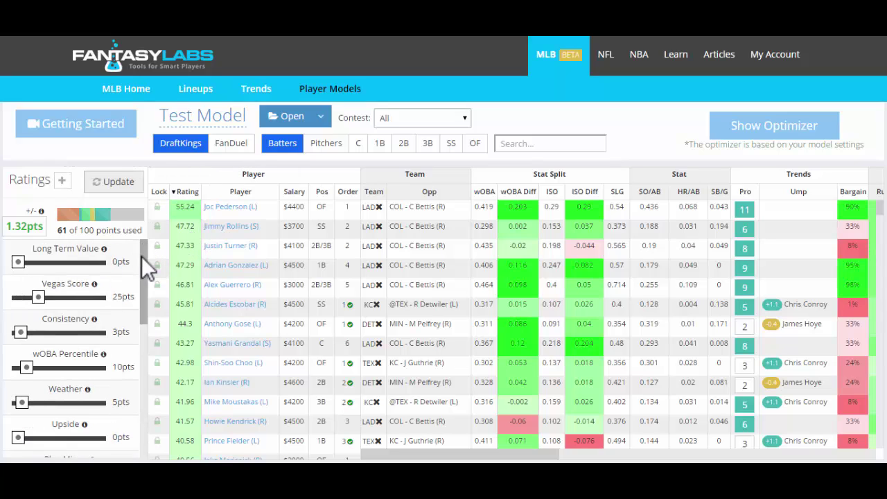
left_click_drag(142, 256, 144, 343)
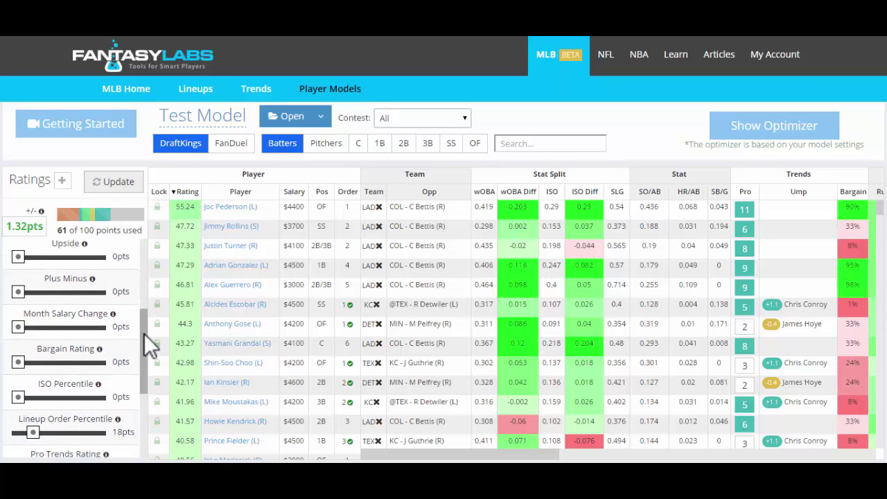
left_click_drag(144, 339, 142, 268)
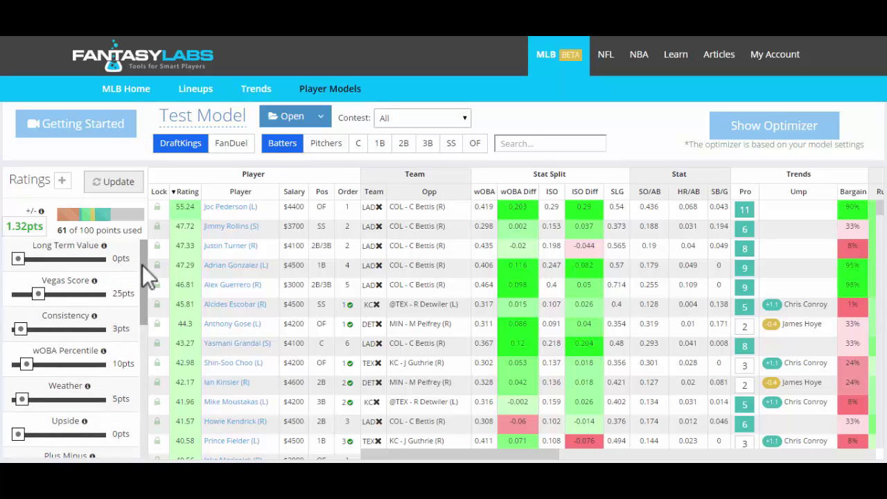
left_click_drag(142, 264, 145, 235)
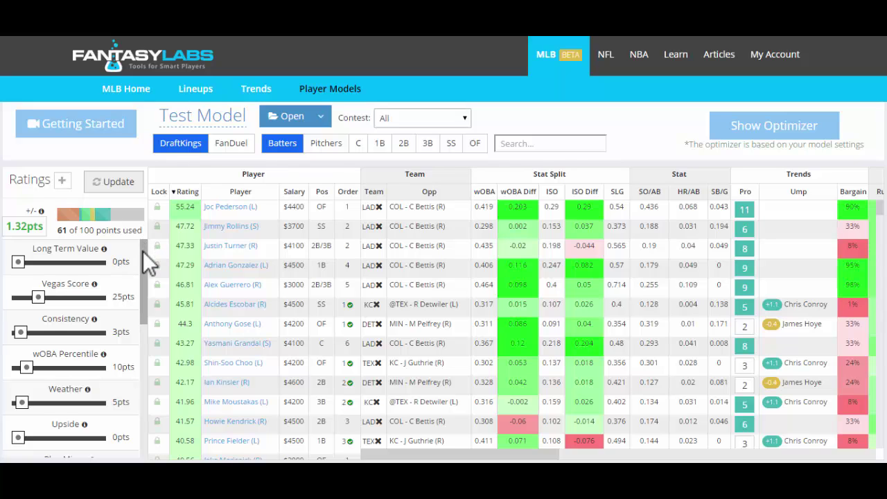
mouse_move(142, 251)
left_mouse_down()
mouse_move(138, 411)
mouse_move(139, 244)
left_mouse_up()
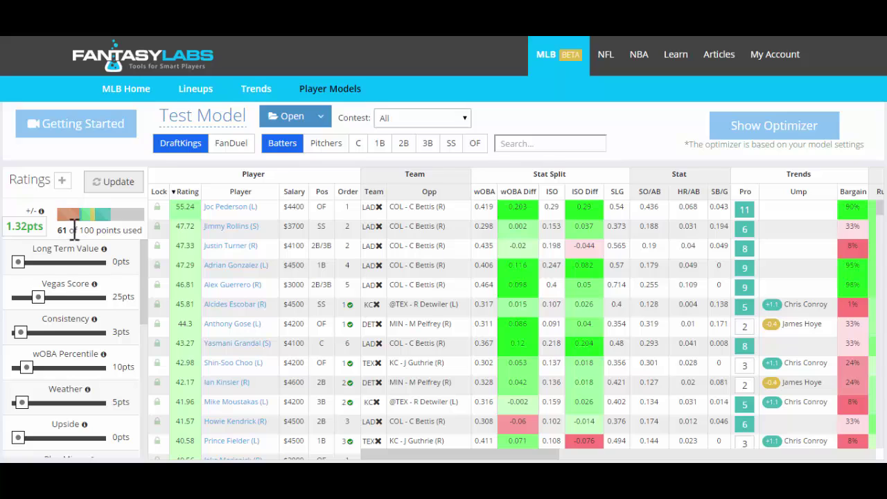
mouse_move(36, 229)
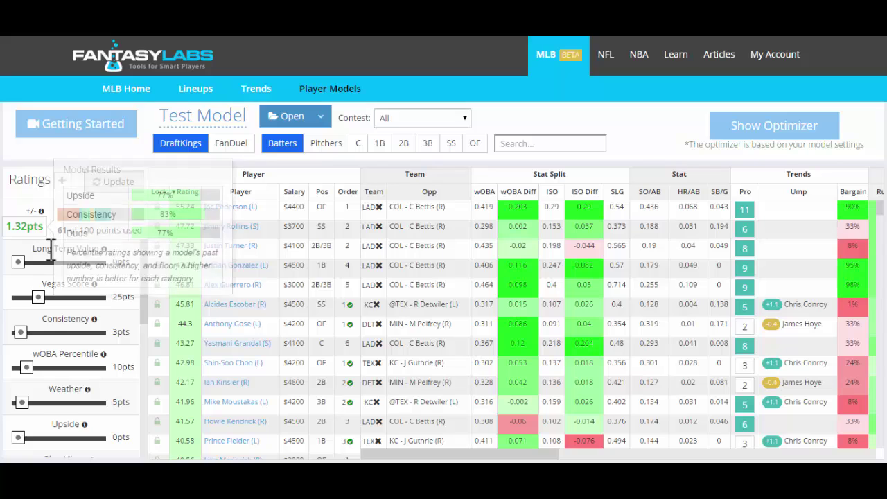
left_click_drag(144, 268, 145, 405)
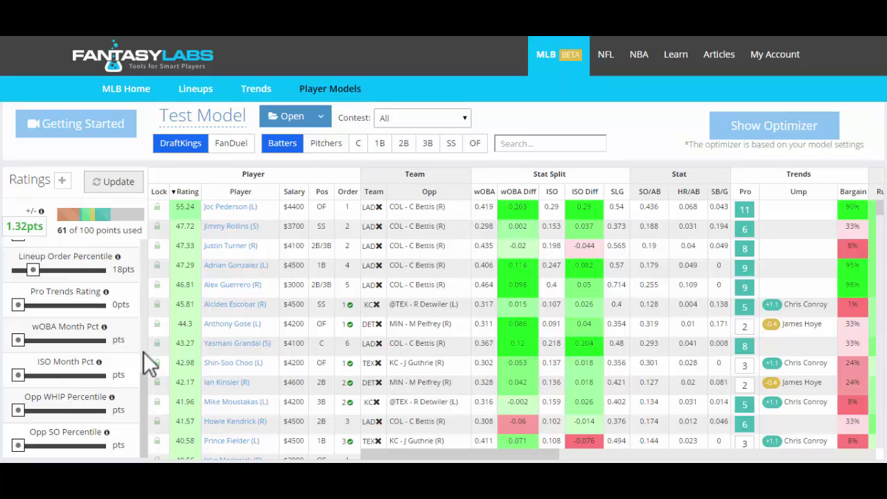
Step: Try Vegas Score at 15 points, then set it to 34 and update, Joc Pederson leading at 62.26
scroll(144, 353, "up", 5)
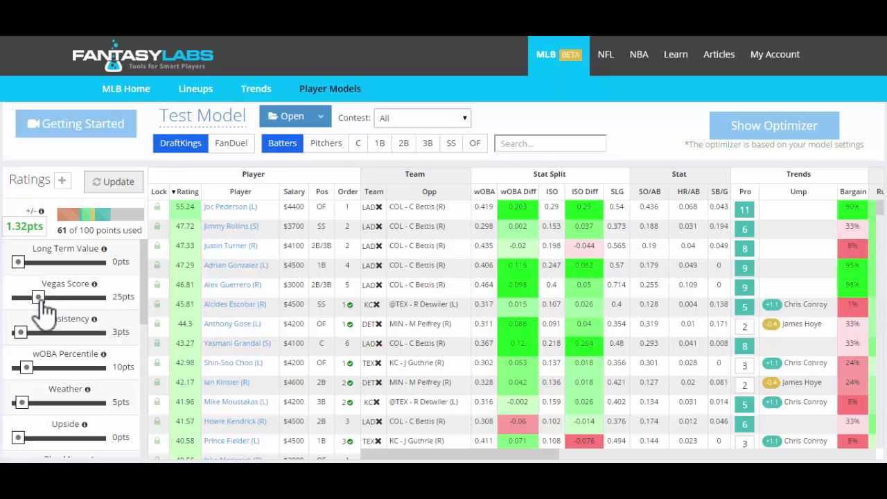
left_click_drag(40, 302, 30, 305)
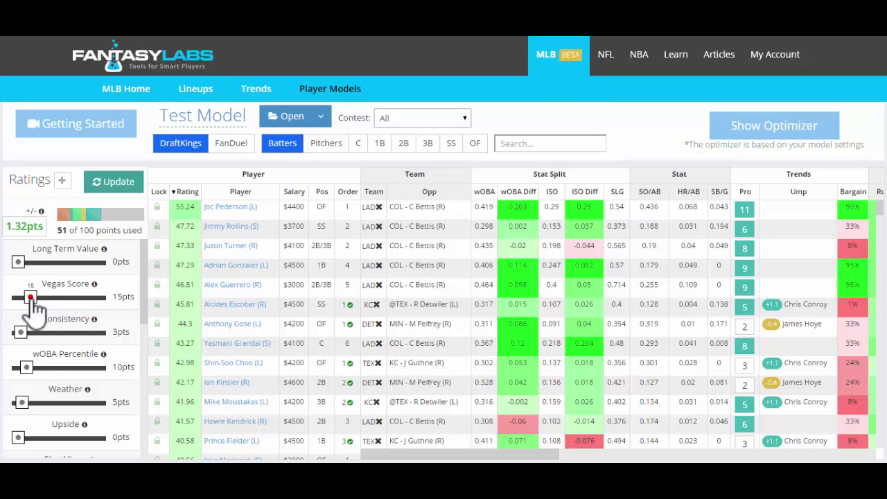
left_click(109, 183)
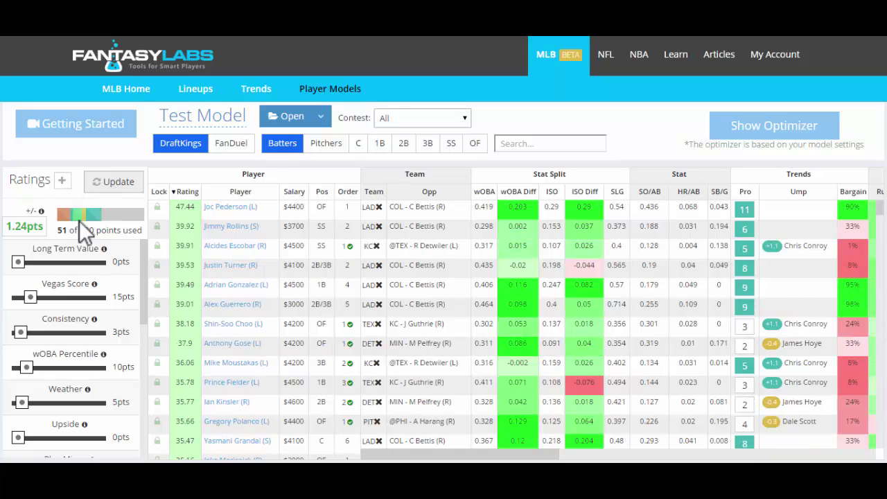
left_click_drag(30, 296, 46, 297)
left_click(129, 183)
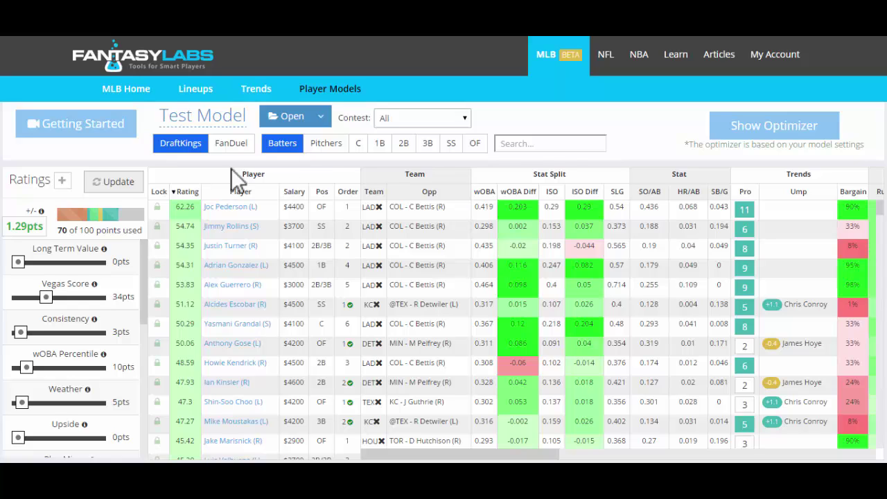
Step: Switch to pitchers and add Opp Team wOBA % to the model's ranks
left_click(324, 144)
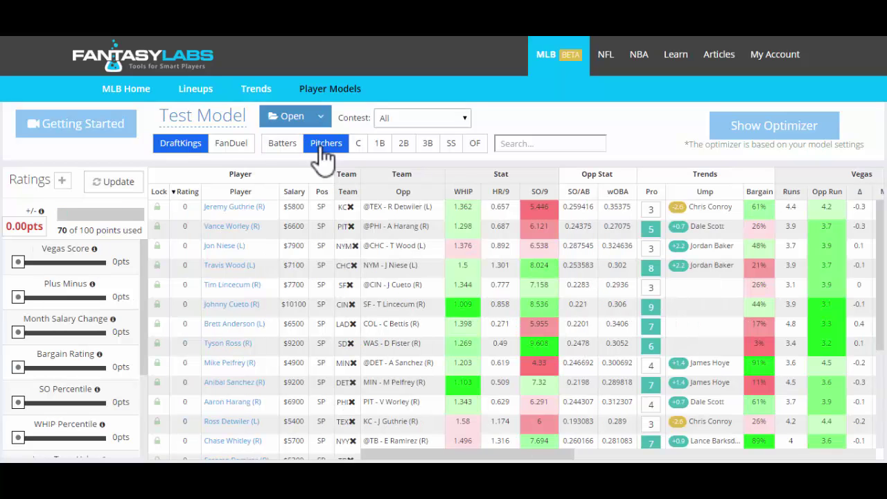
left_click_drag(143, 263, 146, 353)
left_click(64, 180)
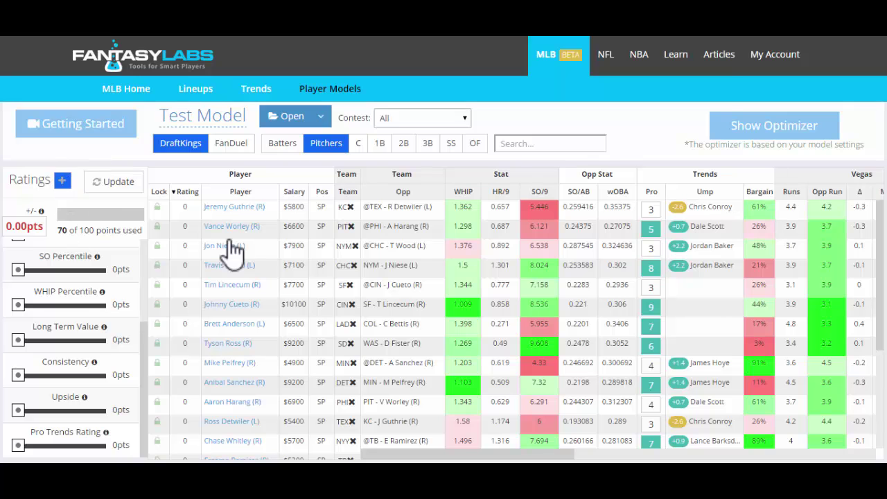
scroll(716, 304, "down", 5)
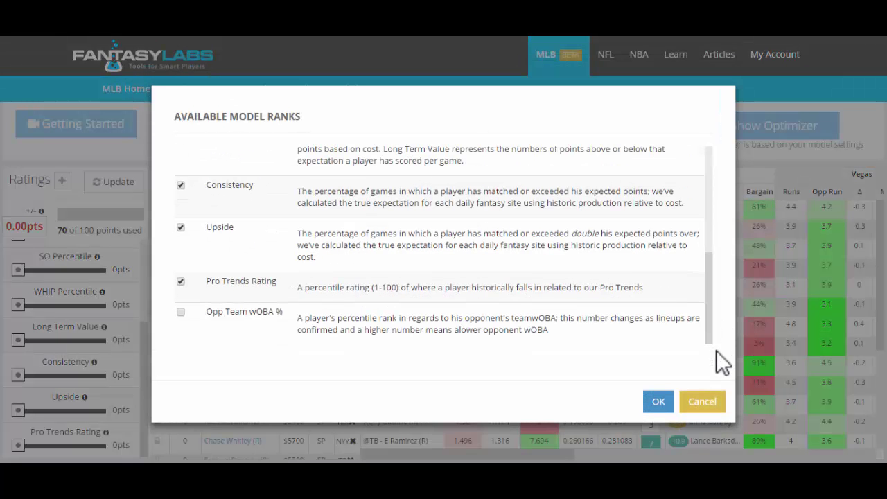
left_click(180, 312)
left_click(655, 409)
scroll(147, 295, "up", 3)
Step: Weight pitcher Vegas Score 16, Month Salary Change 16, SO Percentile 29 and Pro Trends Rating 34pts
scroll(144, 318, "down", 3)
scroll(145, 291, "up", 3)
left_click_drag(18, 262, 30, 261)
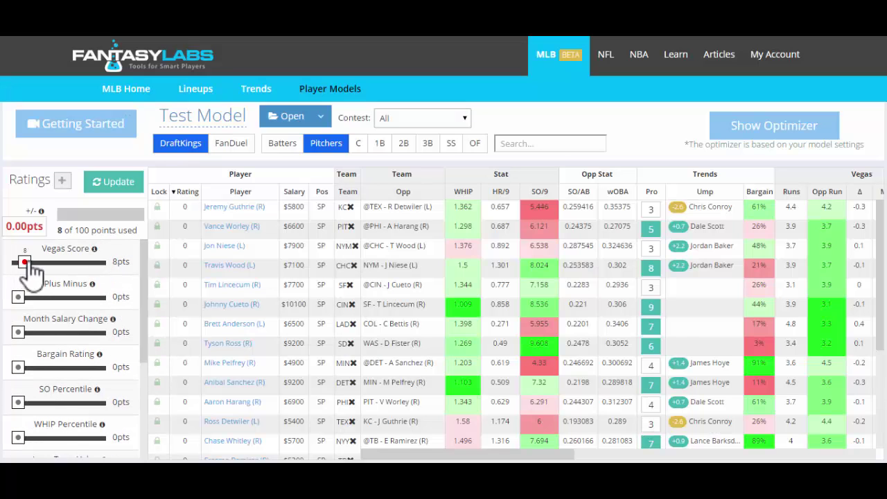
left_click_drag(18, 332, 32, 333)
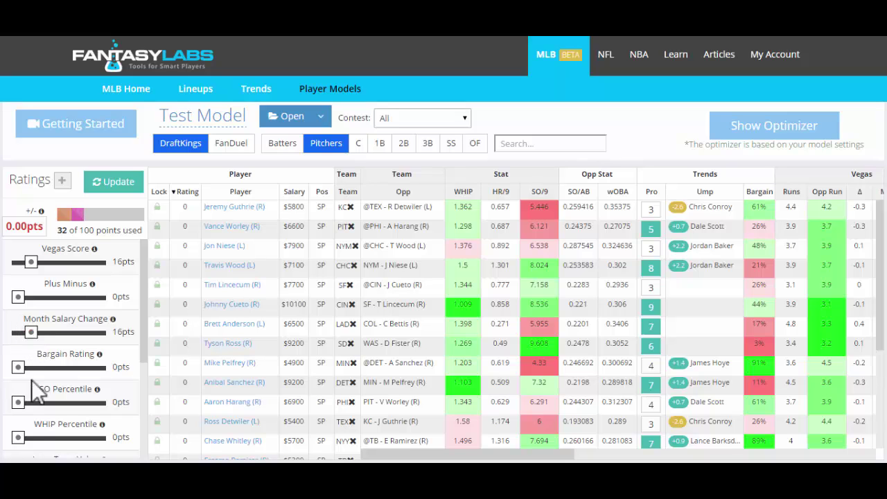
left_click_drag(18, 403, 41, 405)
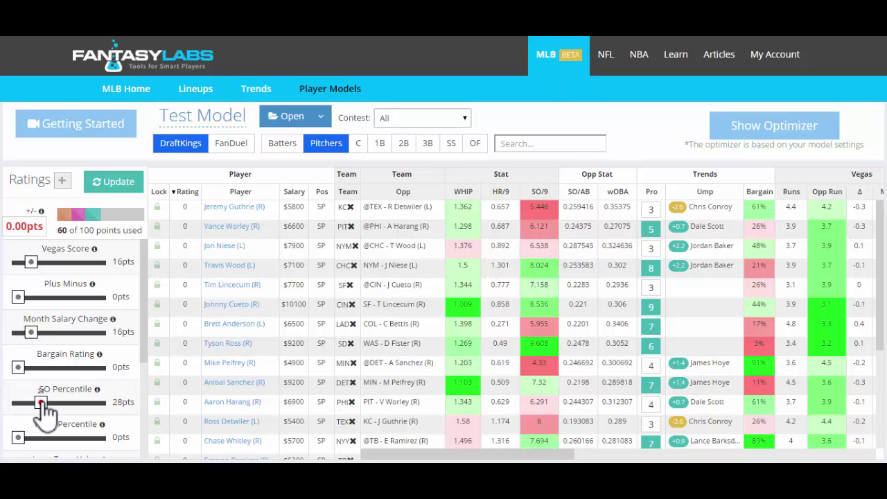
left_click_drag(147, 328, 150, 412)
left_click_drag(27, 425, 45, 423)
left_click_drag(144, 375, 144, 391)
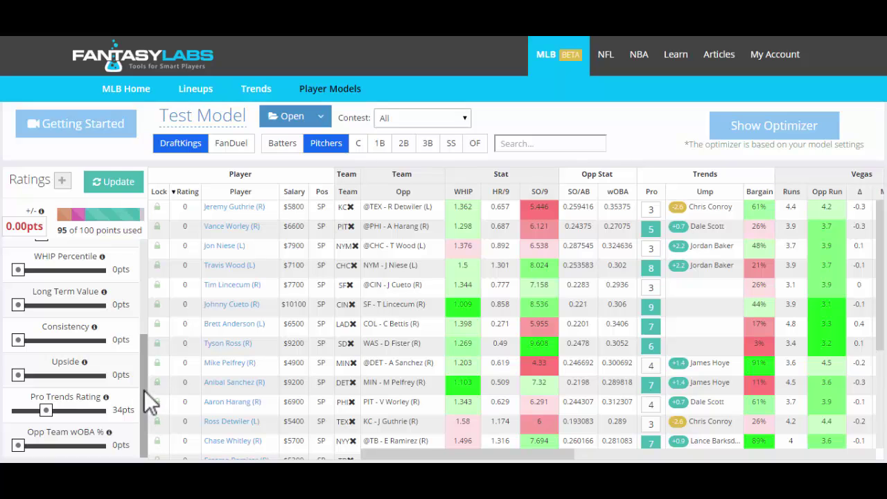
left_click_drag(144, 386, 134, 275)
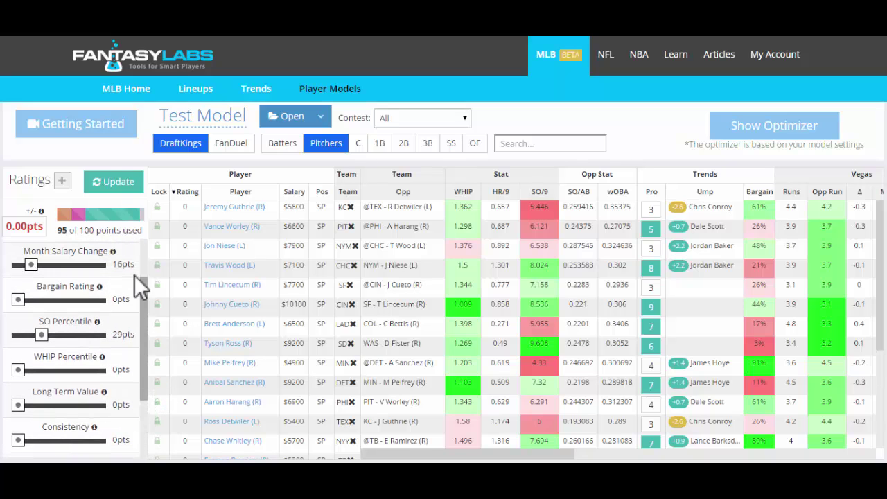
Step: Re-rank pitchers, then raise Vegas Score to 21pts (100 of 100) and re-rank, topping at 75.55
left_click(128, 186)
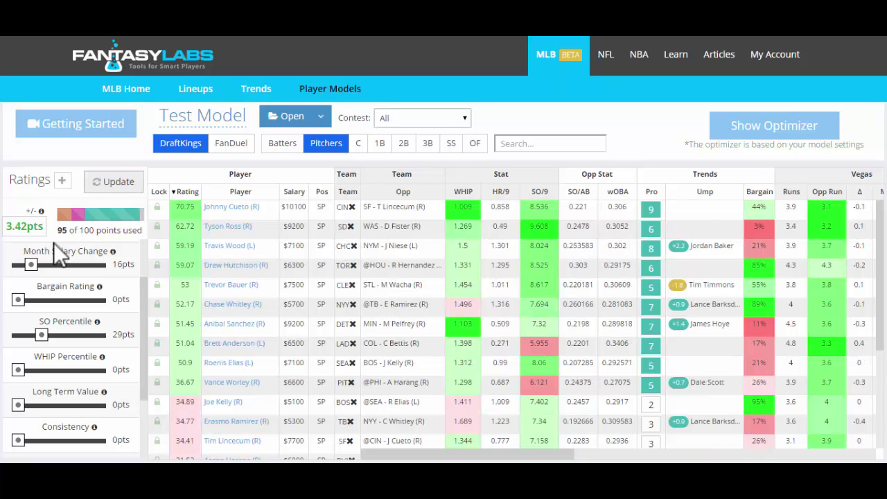
mouse_move(38, 235)
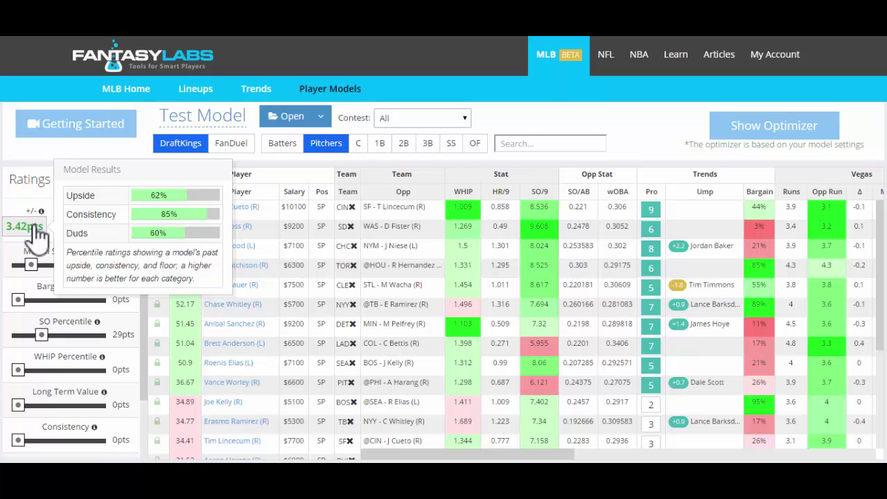
scroll(145, 269, "up", 1)
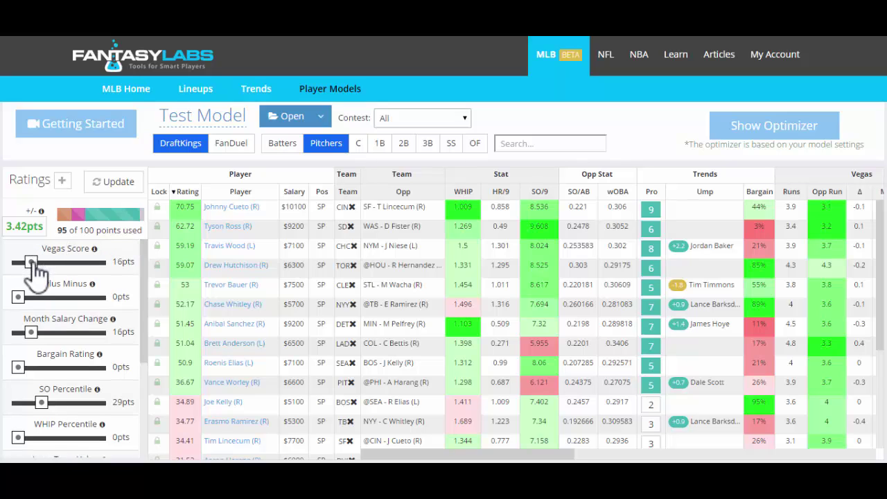
left_click_drag(31, 264, 36, 264)
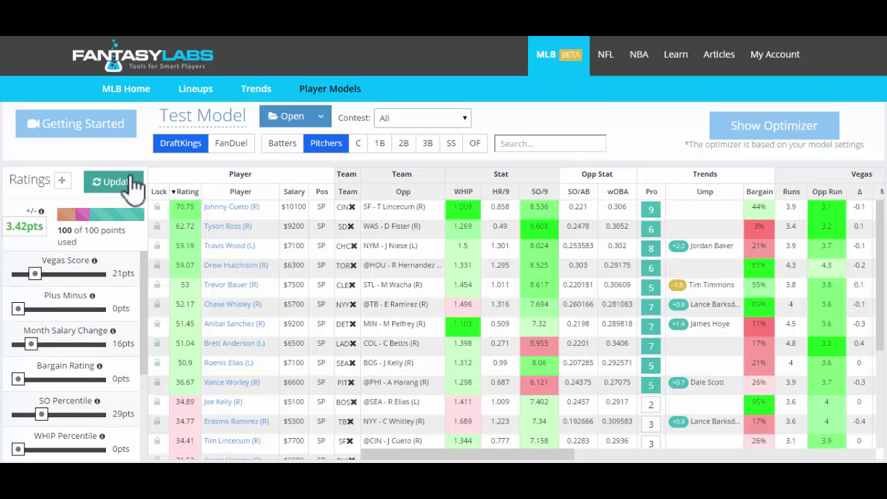
left_click(131, 185)
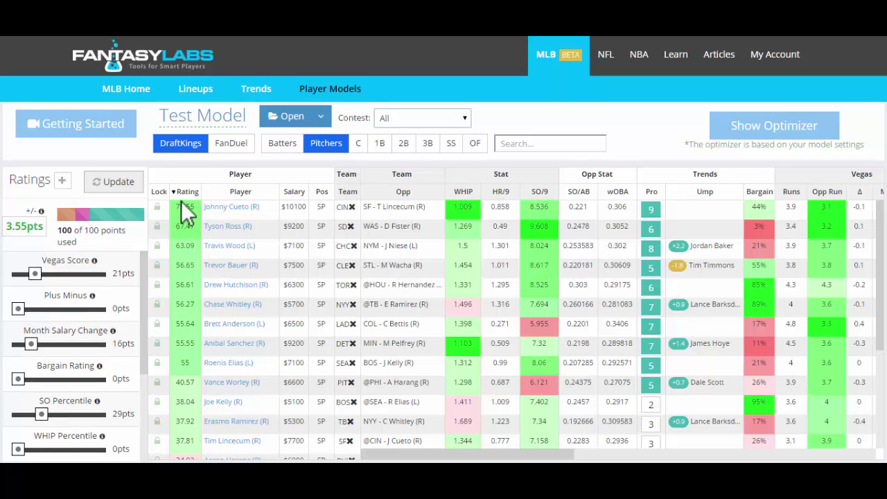
Step: Lower pitcher Month Salary Change to 5pts and re-rank, lifting the model's +/- to 4.12pts
left_click_drag(29, 347, 22, 348)
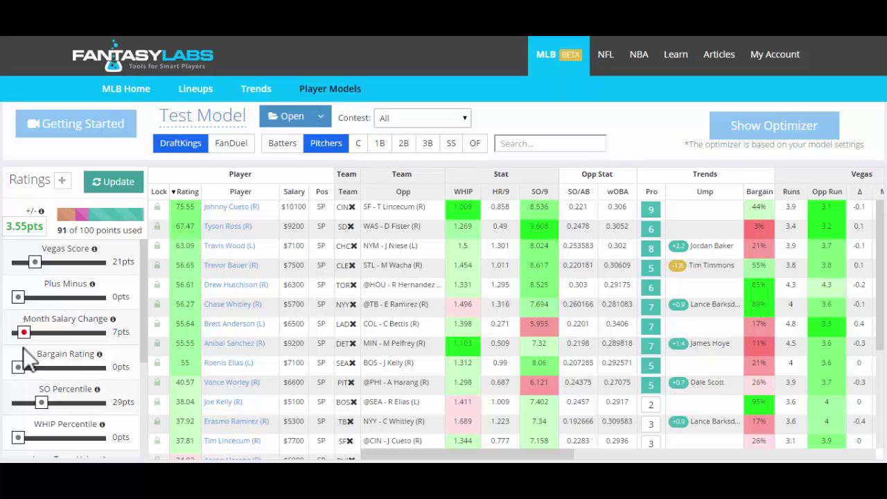
left_click(117, 182)
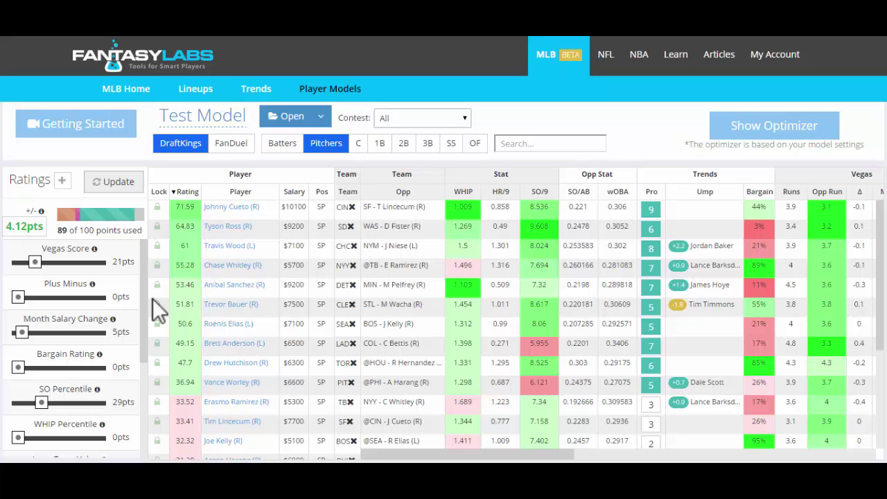
left_click_drag(142, 287, 144, 245)
mouse_move(10, 229)
Step: Show batter rankings and open the optimizer's Test Model DraftKings lineup totaling $49,500
left_click(233, 144)
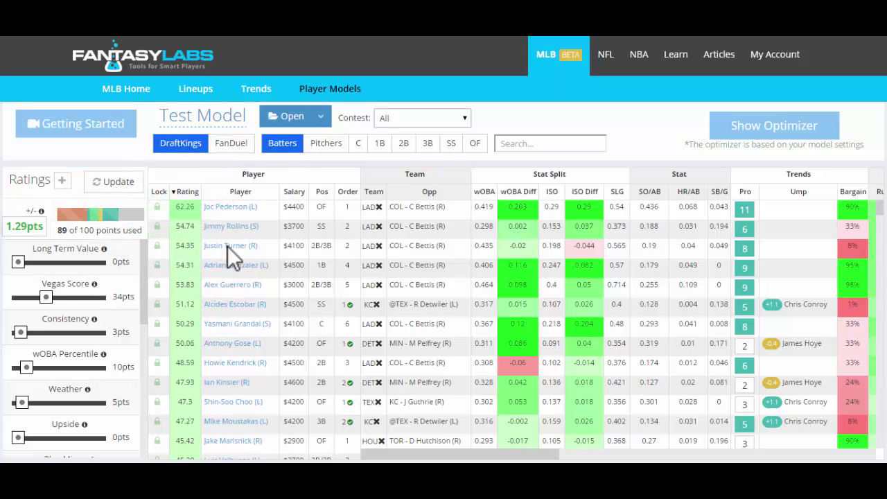
left_click(759, 135)
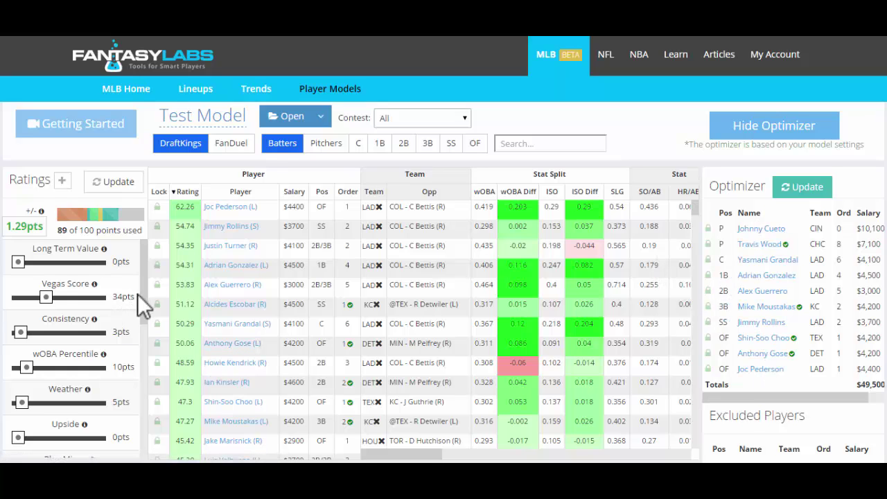
Step: Raise batter Vegas Score to 64pts, using 100 of 100 points, and re-rank the batters
left_click_drag(52, 290, 72, 300)
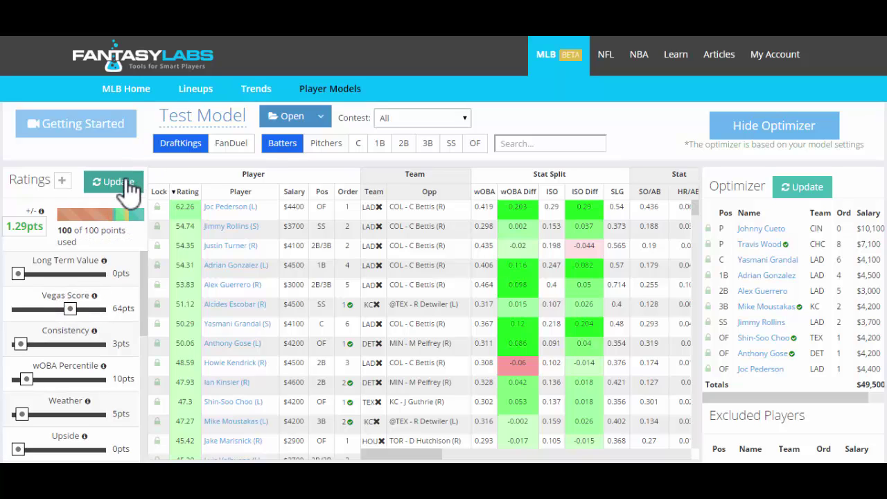
left_click(118, 182)
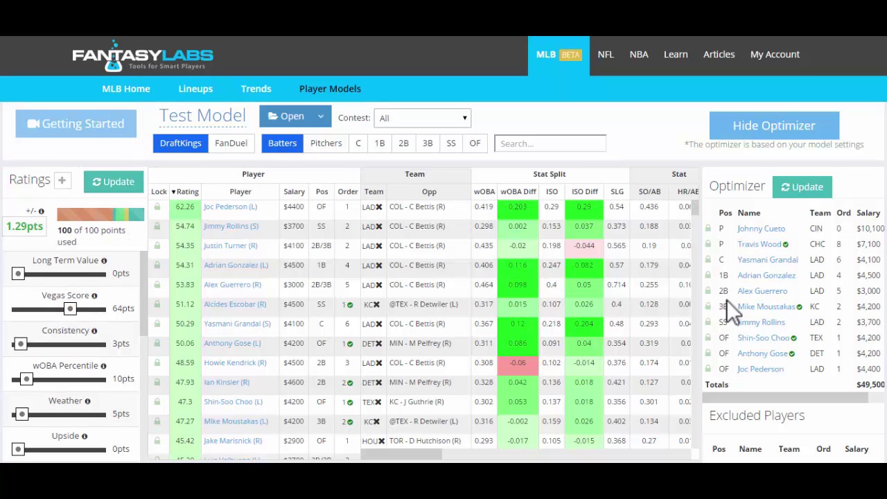
left_click(104, 184)
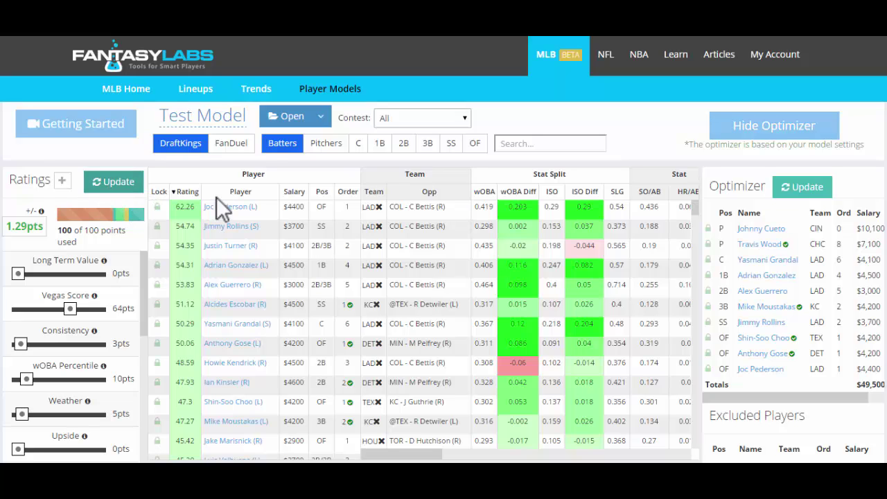
Step: Regenerate the optimizer lineup from the new batter ratings, now totalling $49,900
left_click(802, 189)
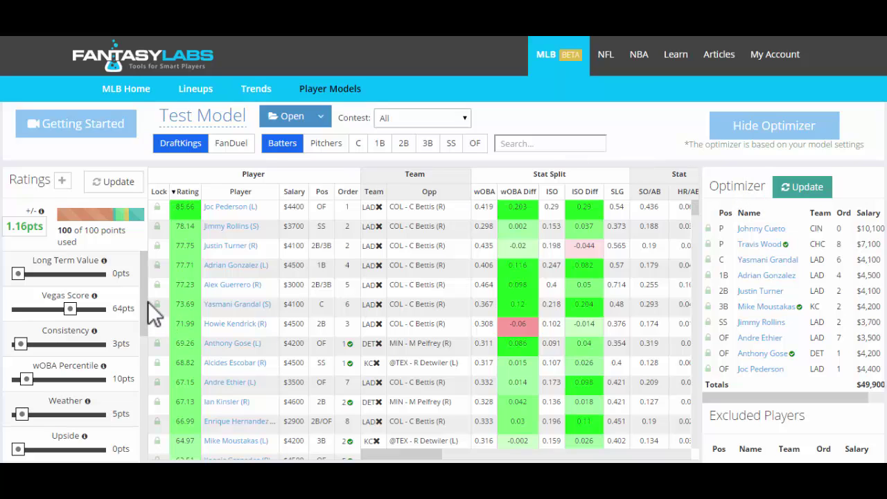
scroll(146, 298, "down", 1)
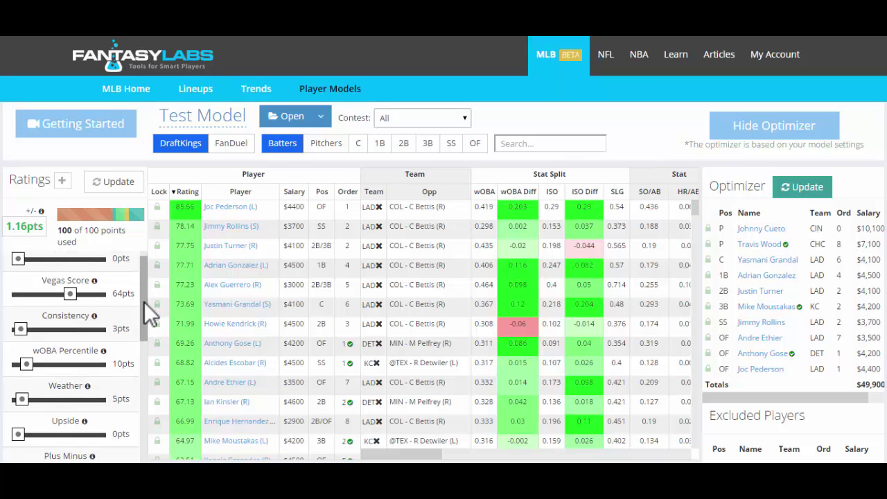
mouse_move(34, 230)
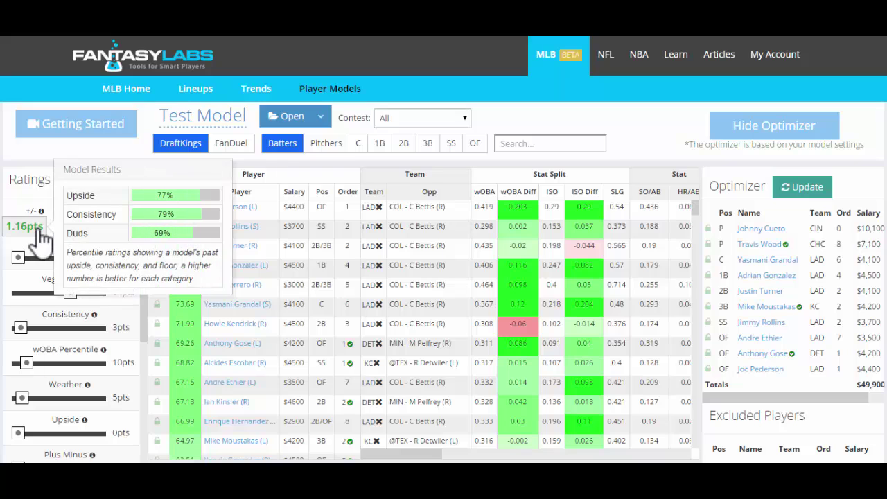